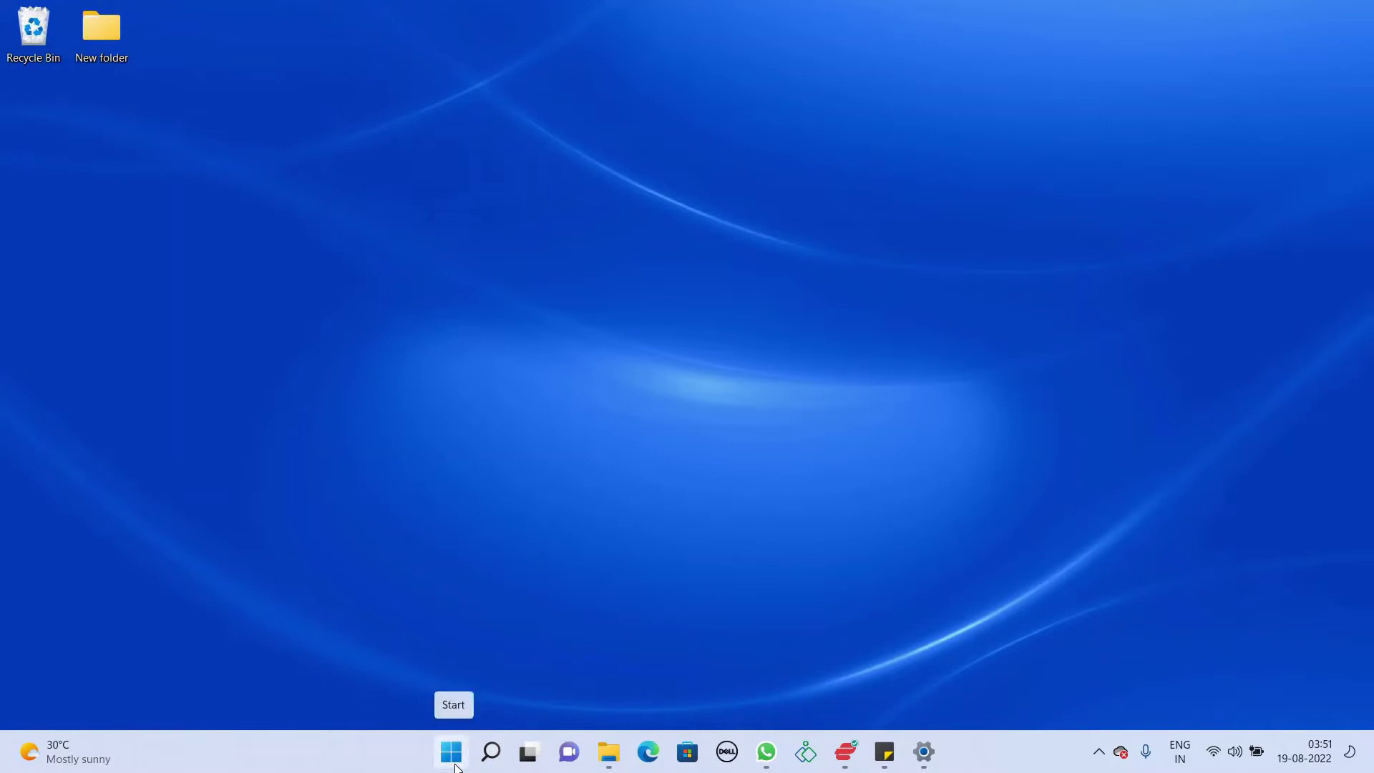
Step: Search the Start menu for "wind" and open the Windows Update settings page
left_click(455, 767)
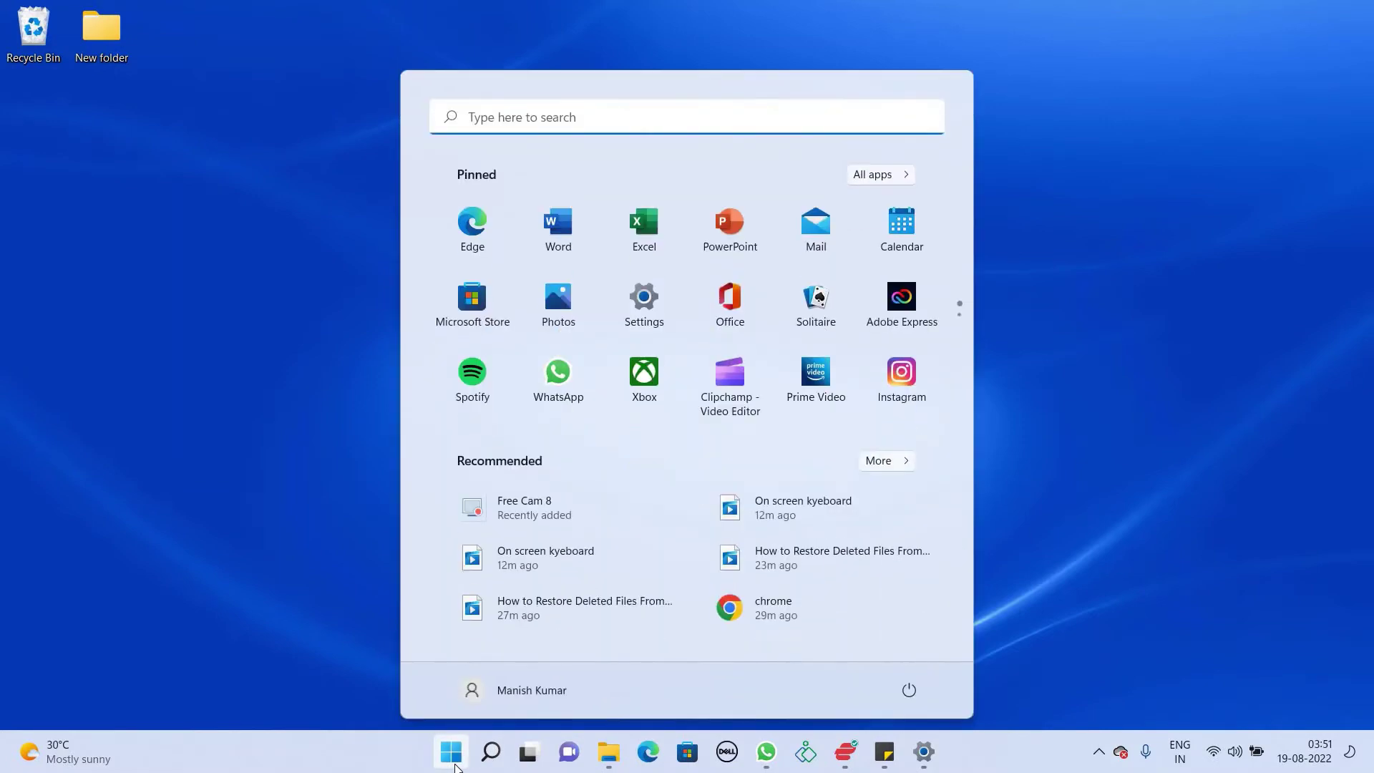
type("wi")
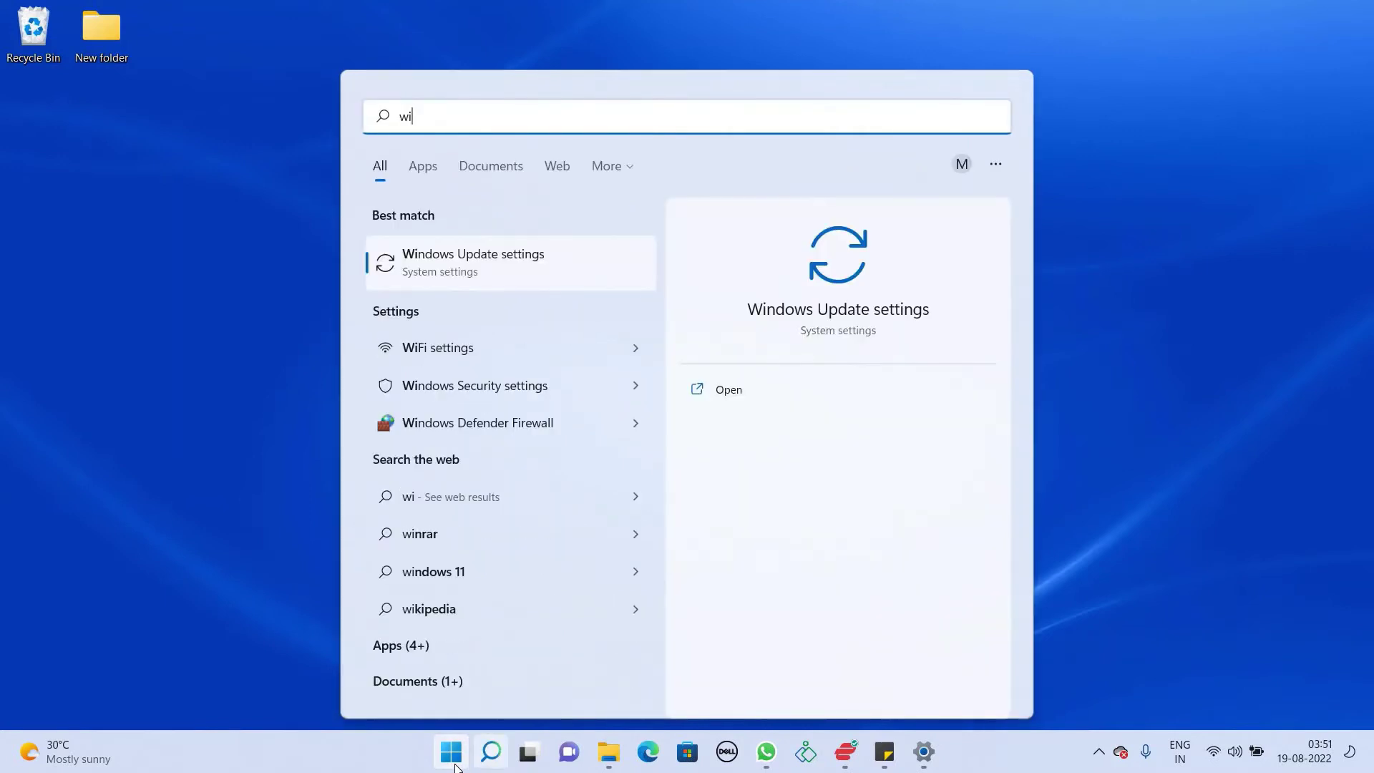
type("n")
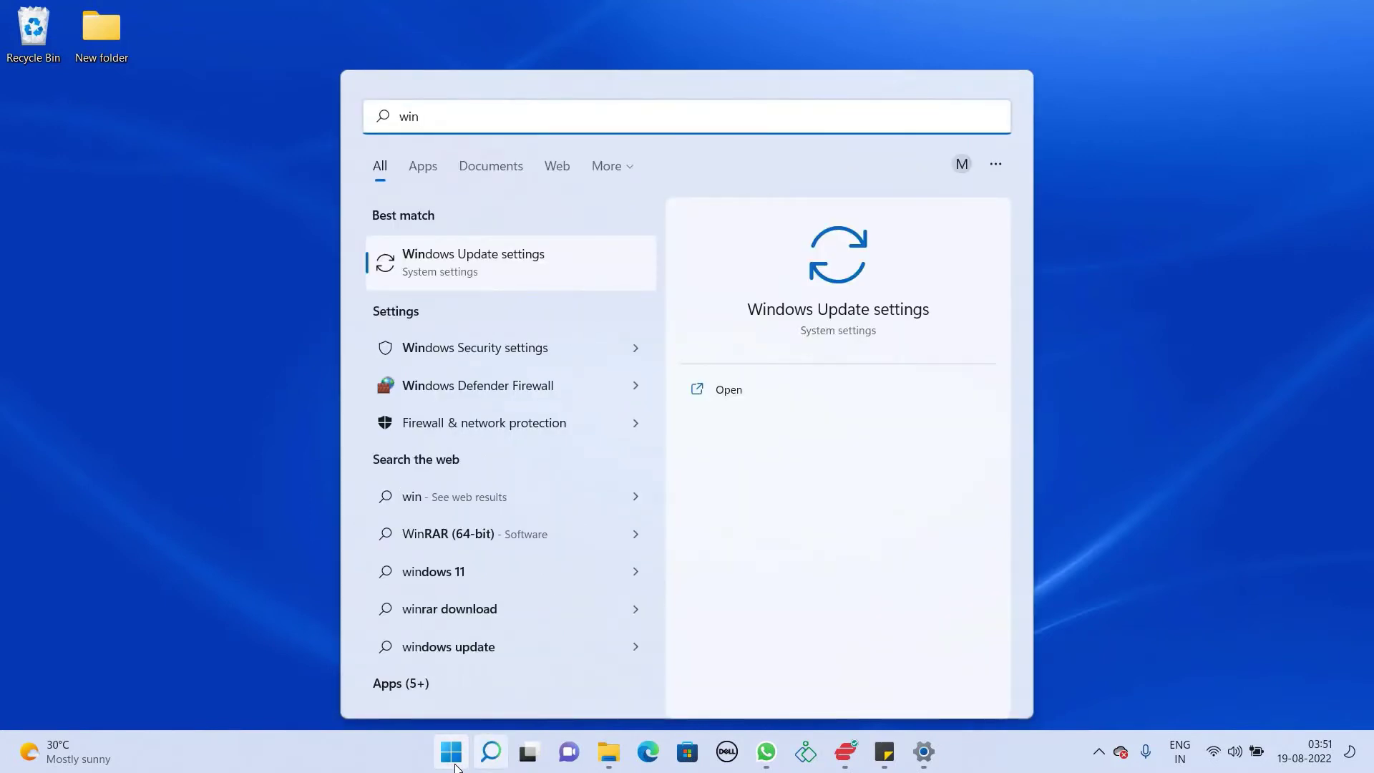
type("d")
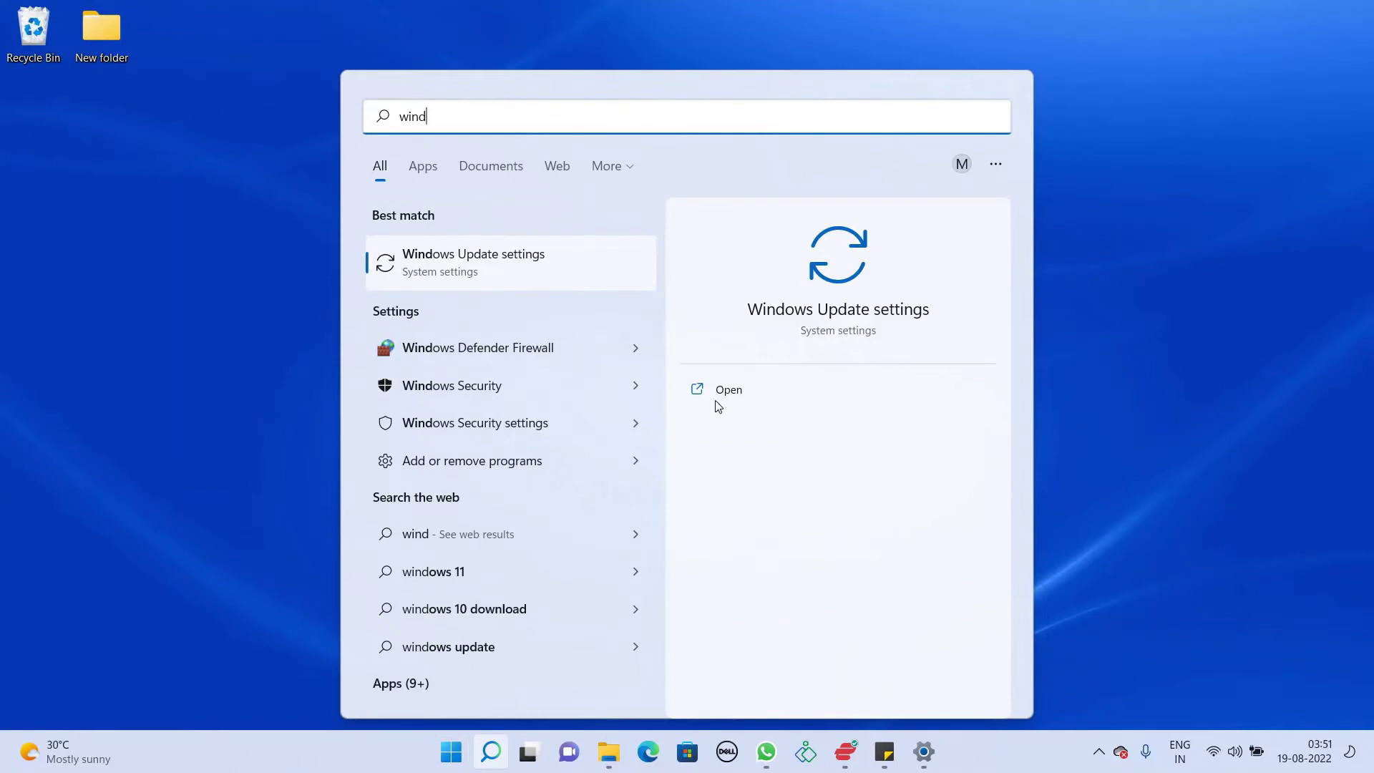
left_click(921, 764)
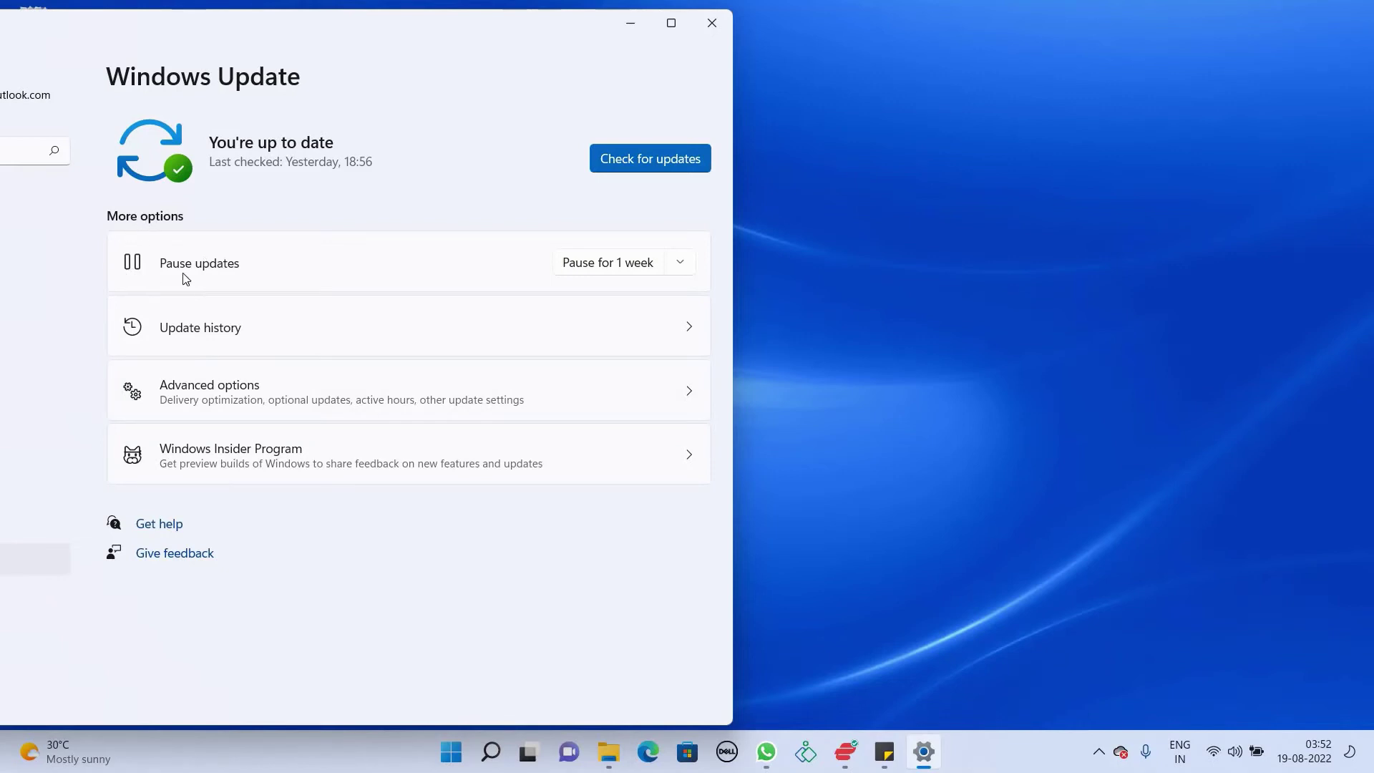
Step: Pause Windows updates for 2 weeks, until 02-09-2022
left_click(685, 269)
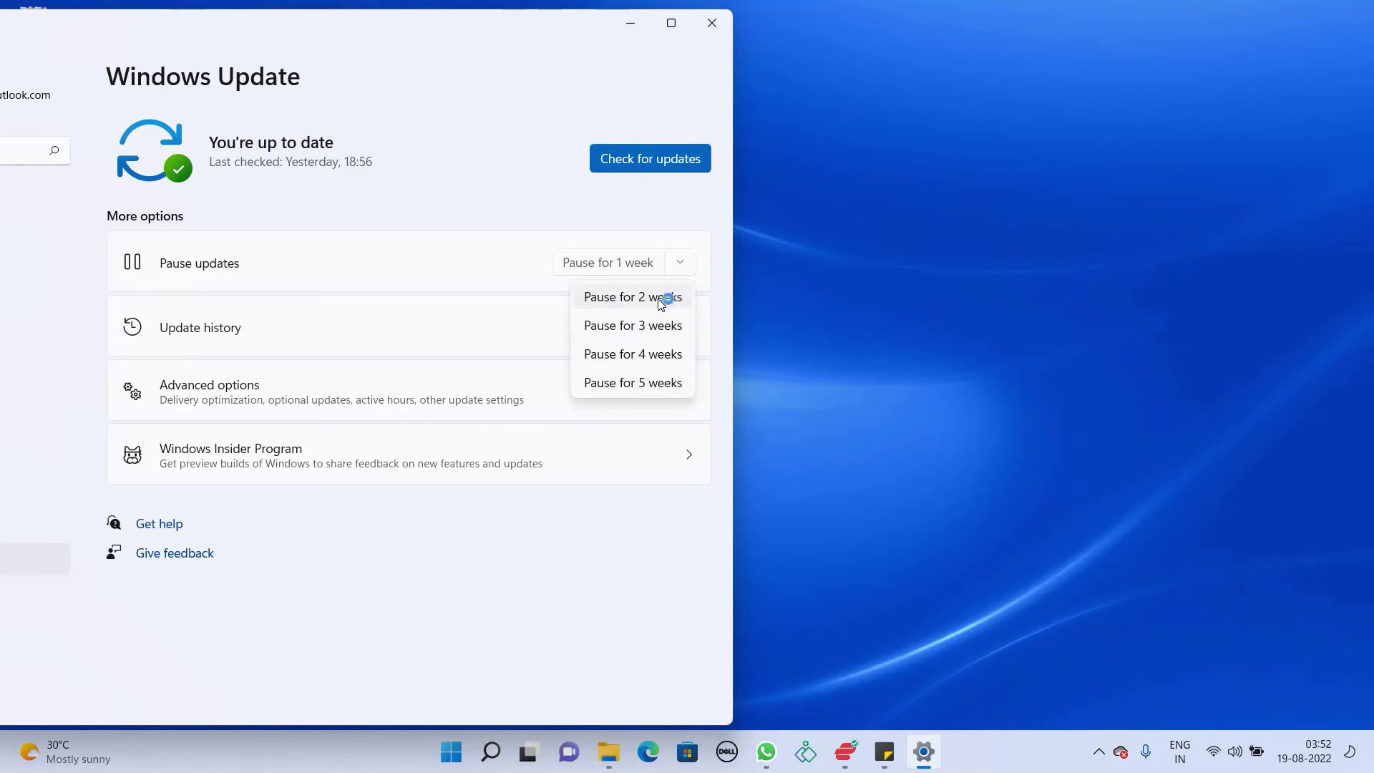
left_click(661, 303)
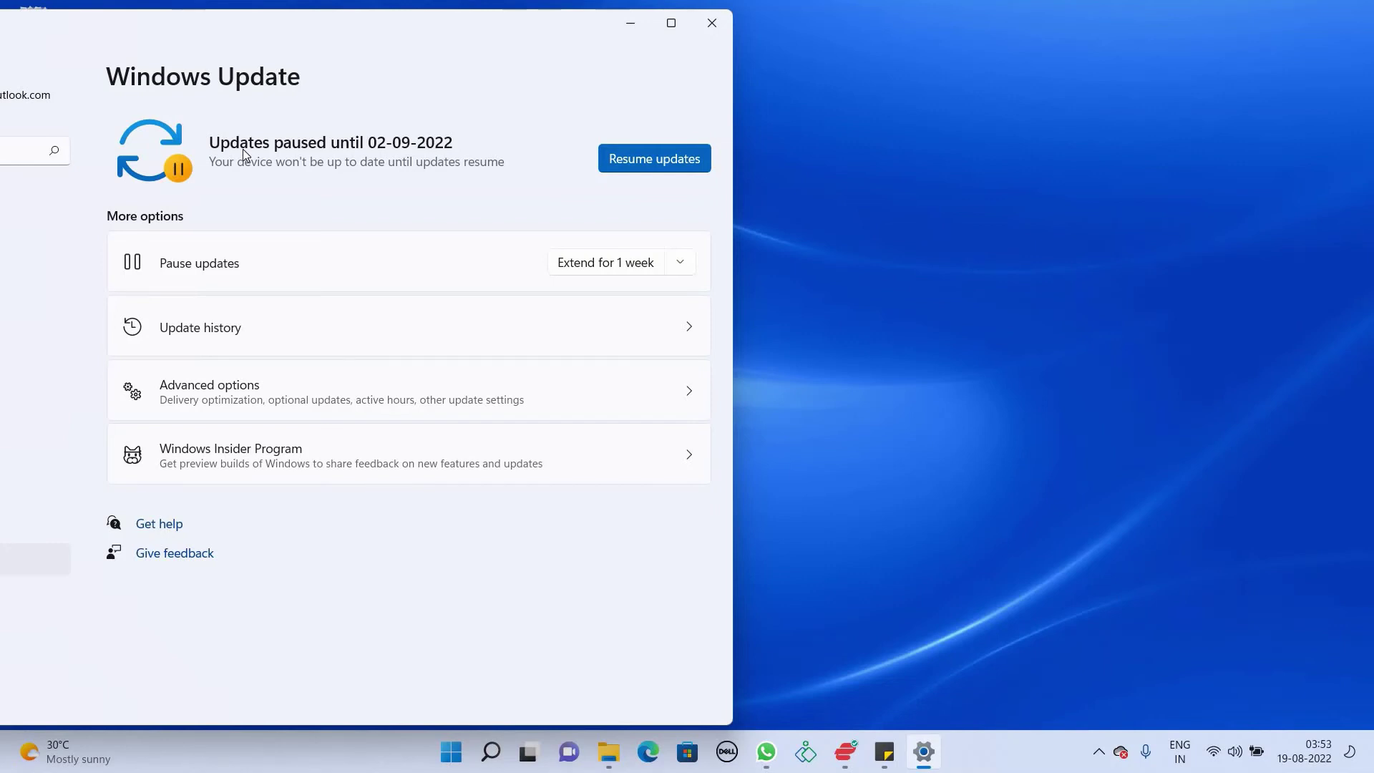
Step: Expand the "Extend for 1 week" dropdown to show the 2-week and 3-week options
left_click(682, 268)
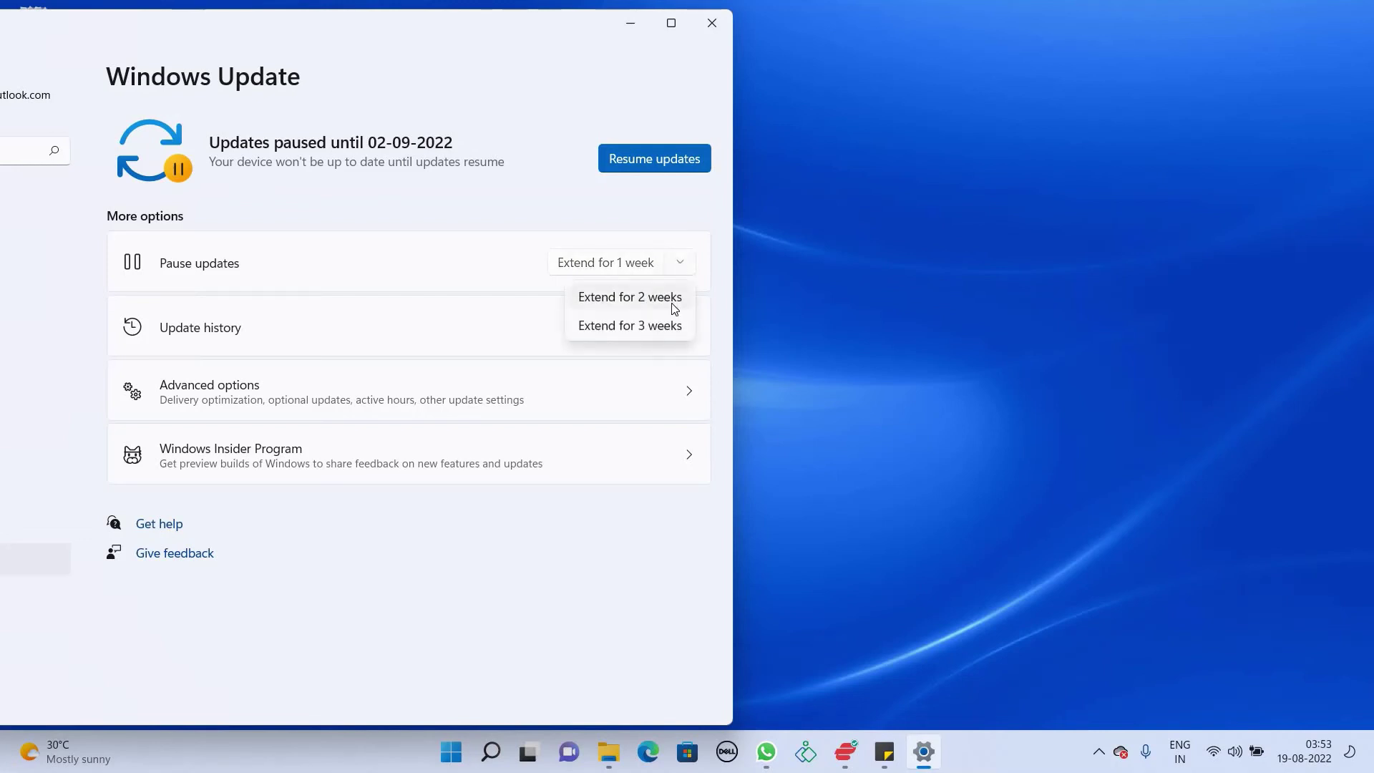